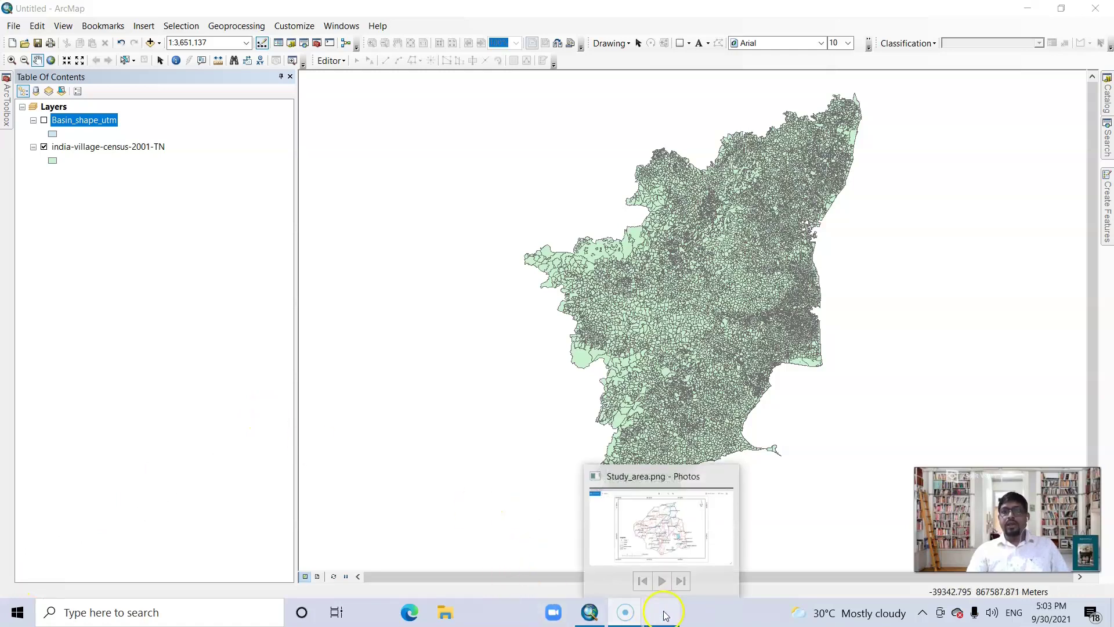
- After checking the study area reference map, turn on Basin_shape_utm and zoom to its extent
left_click(665, 614)
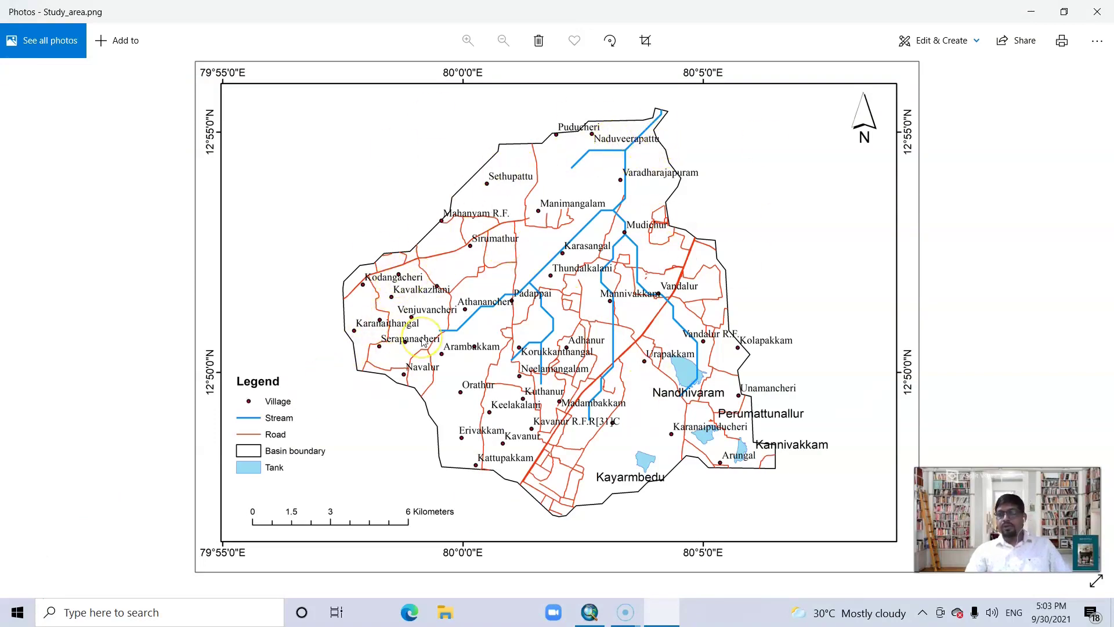
left_click(589, 612)
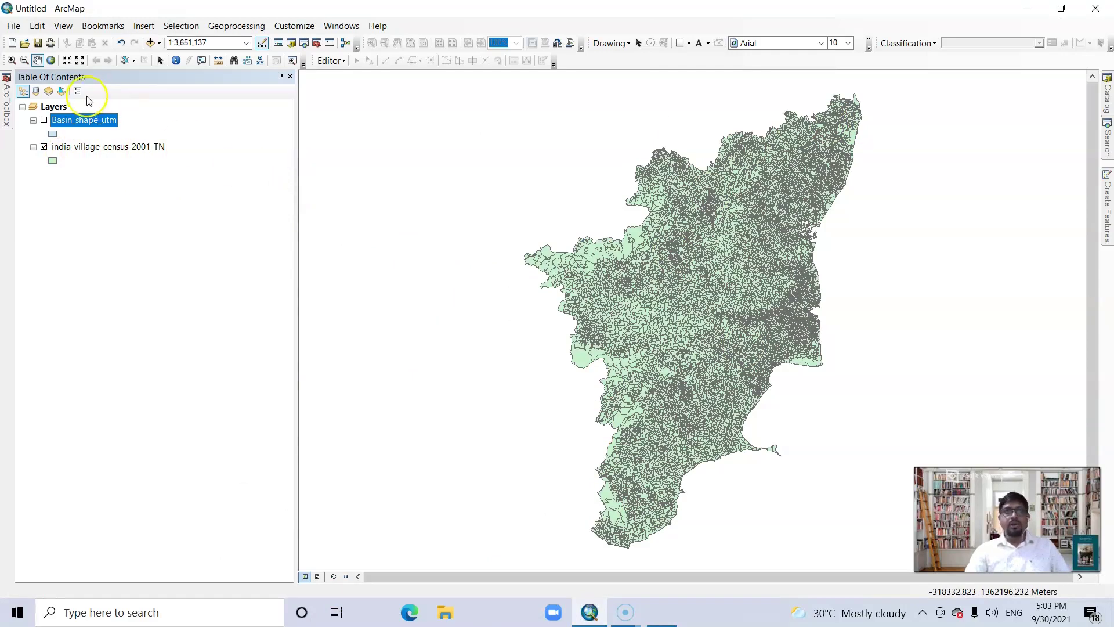
left_click(44, 121)
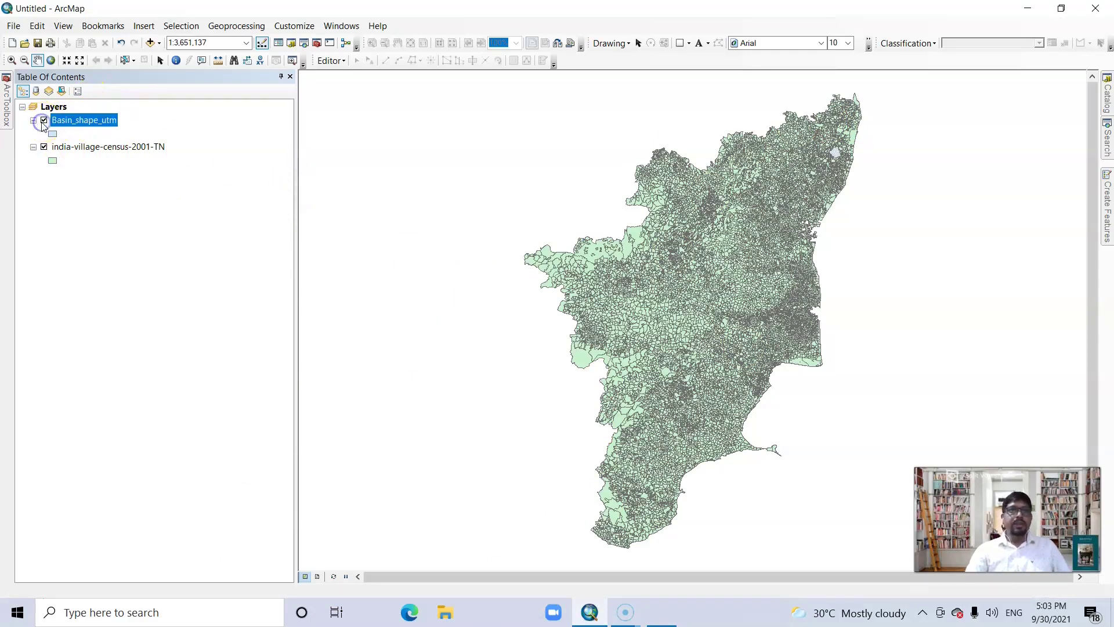
right_click(80, 120)
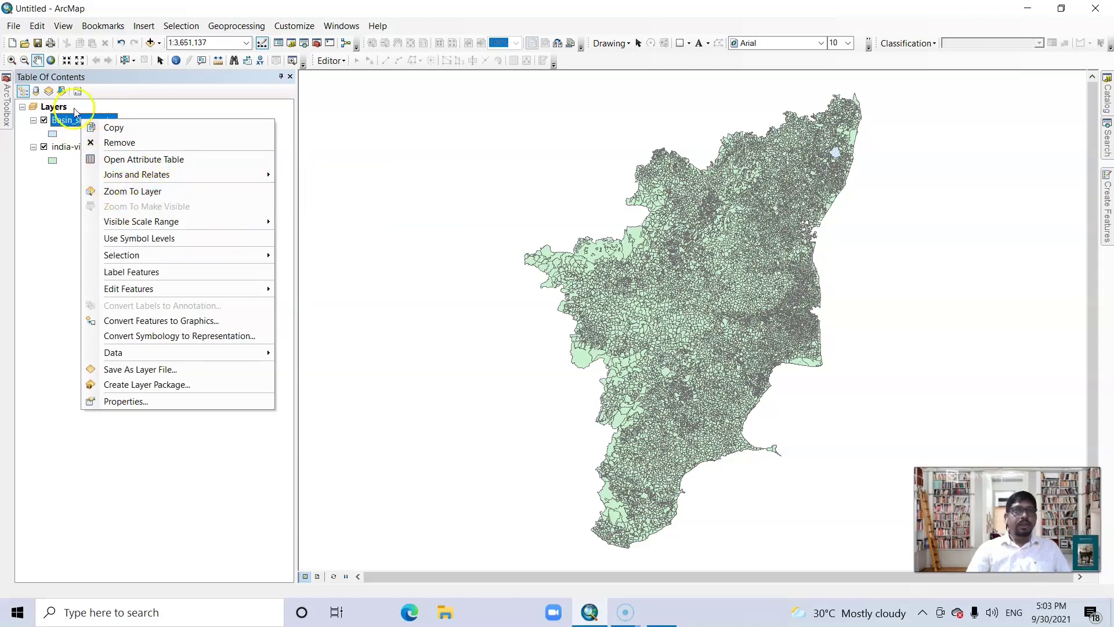
left_click(125, 192)
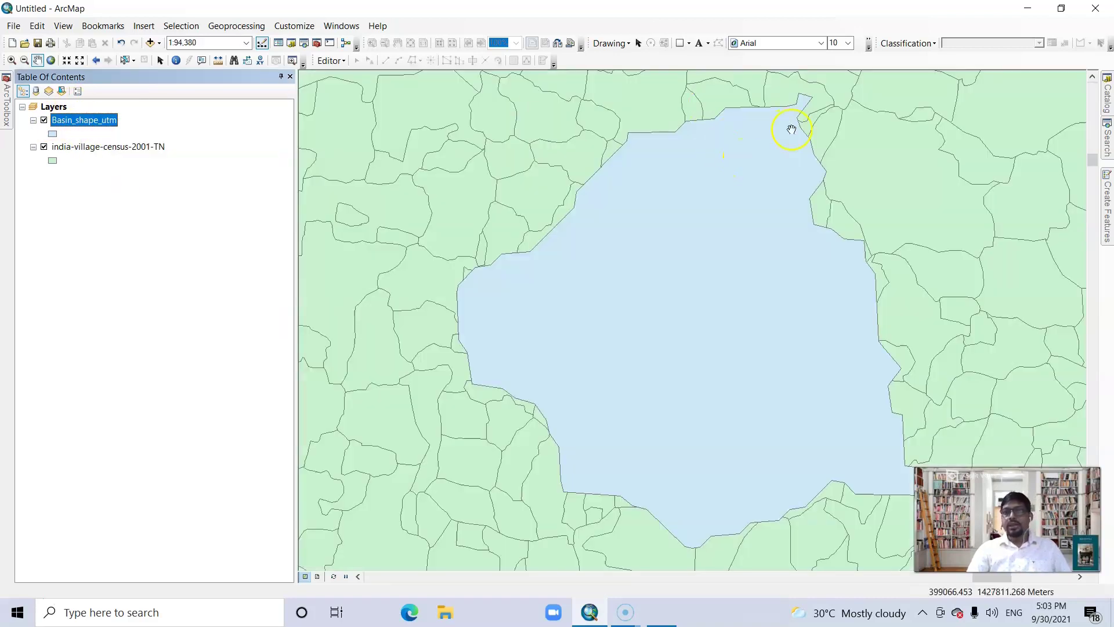
- Draw Basin_shape_utm as a hollow polygon with a red outline of width 1
left_click(58, 135)
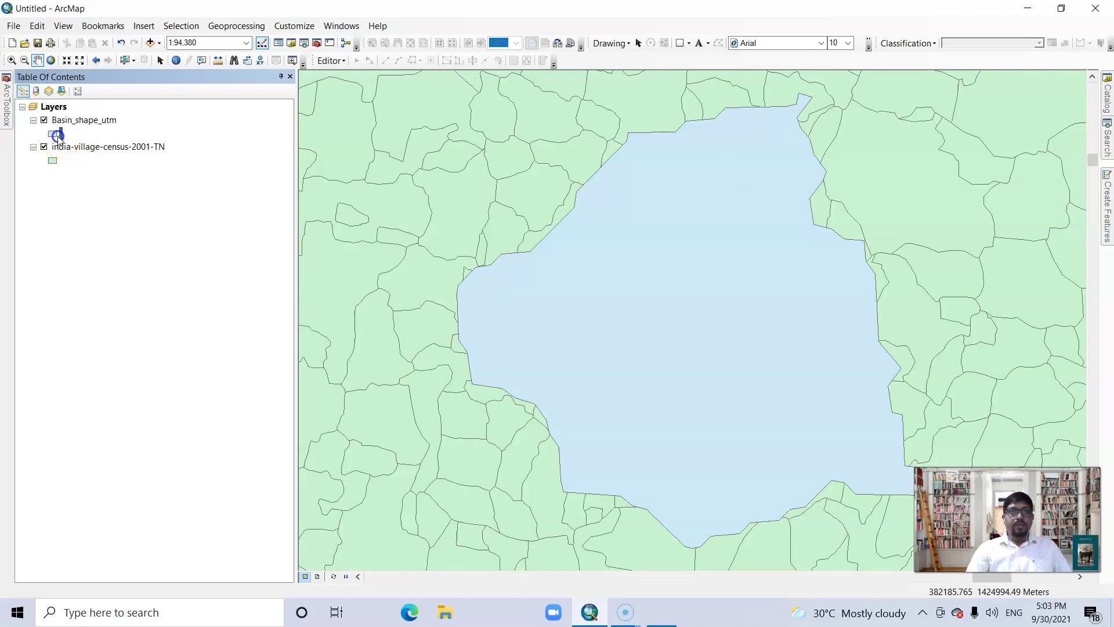
left_click(58, 137)
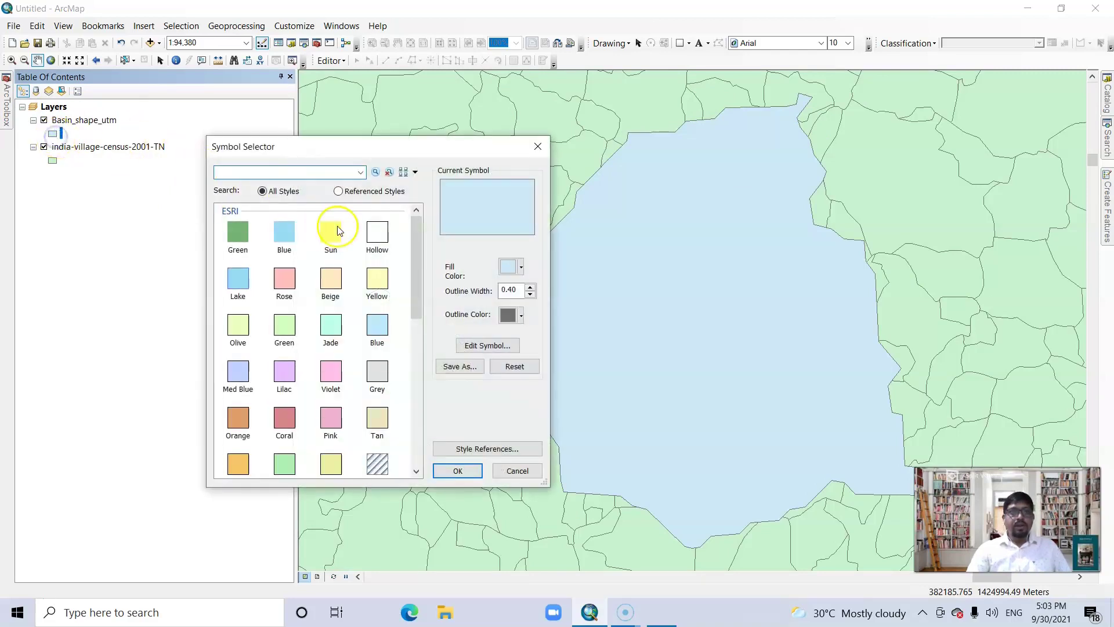
left_click(367, 232)
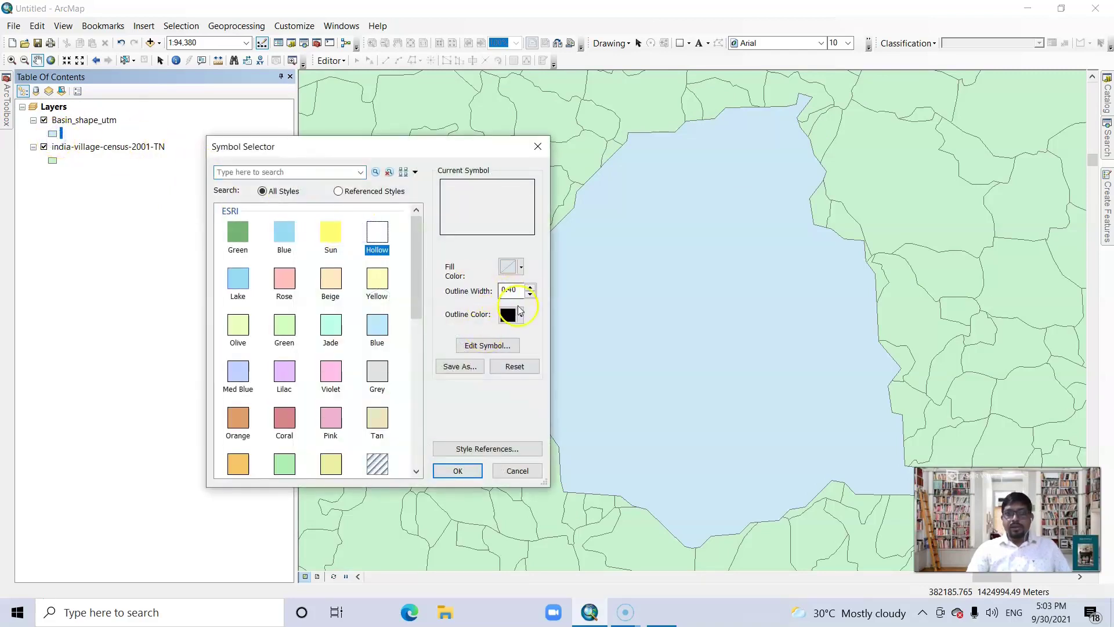
left_click(531, 288)
left_click(521, 316)
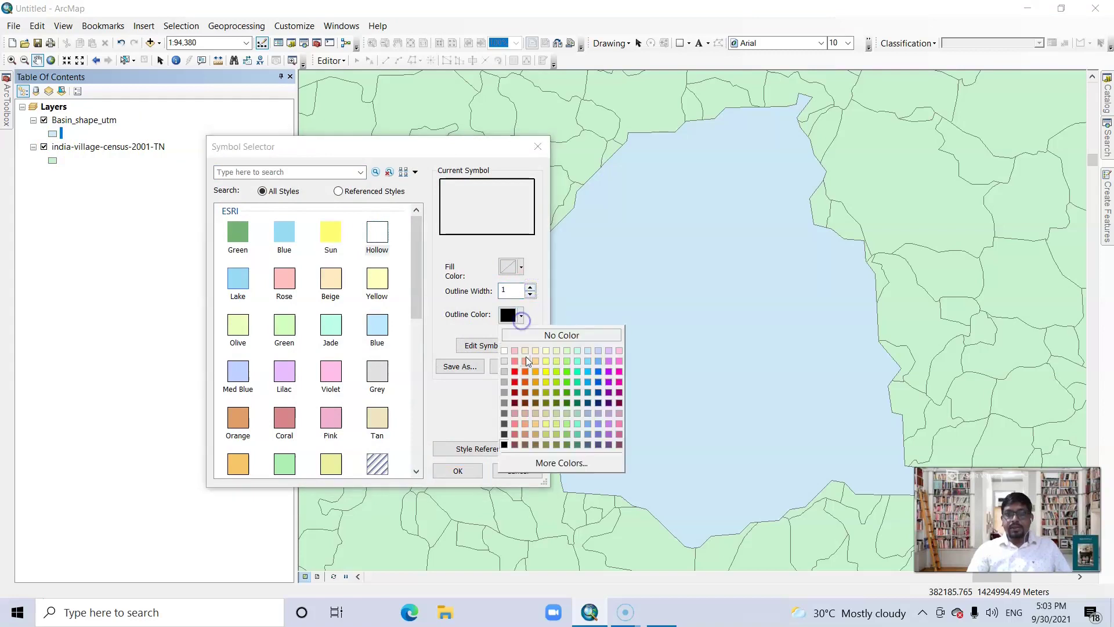
left_click(516, 363)
left_click(467, 471)
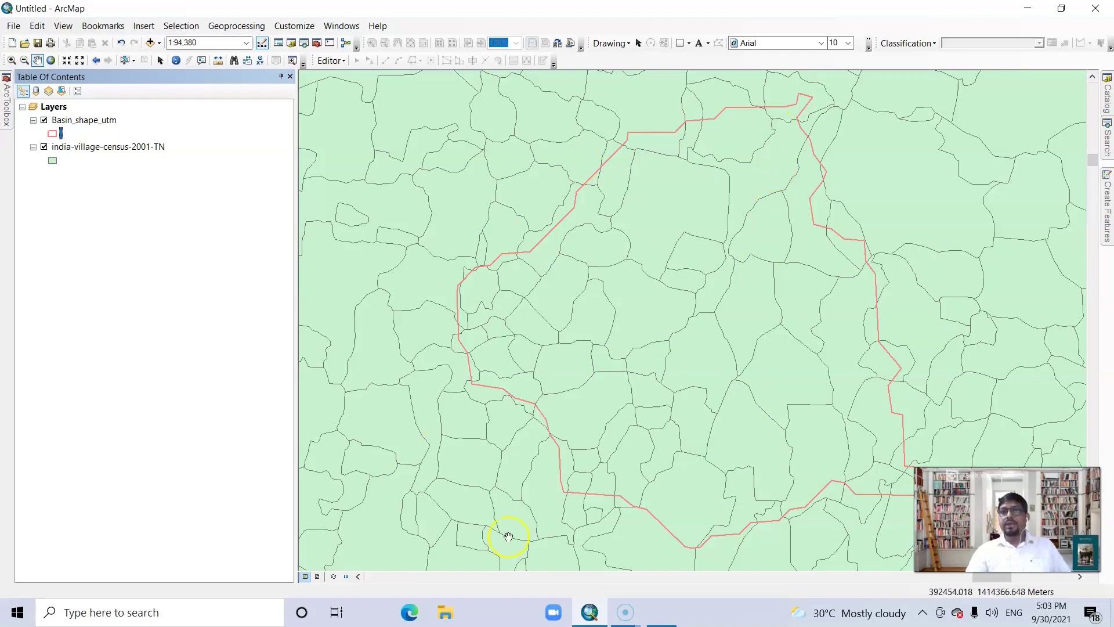
- Compare the map against the study area reference map again
mouse_move(670, 614)
left_click(672, 471)
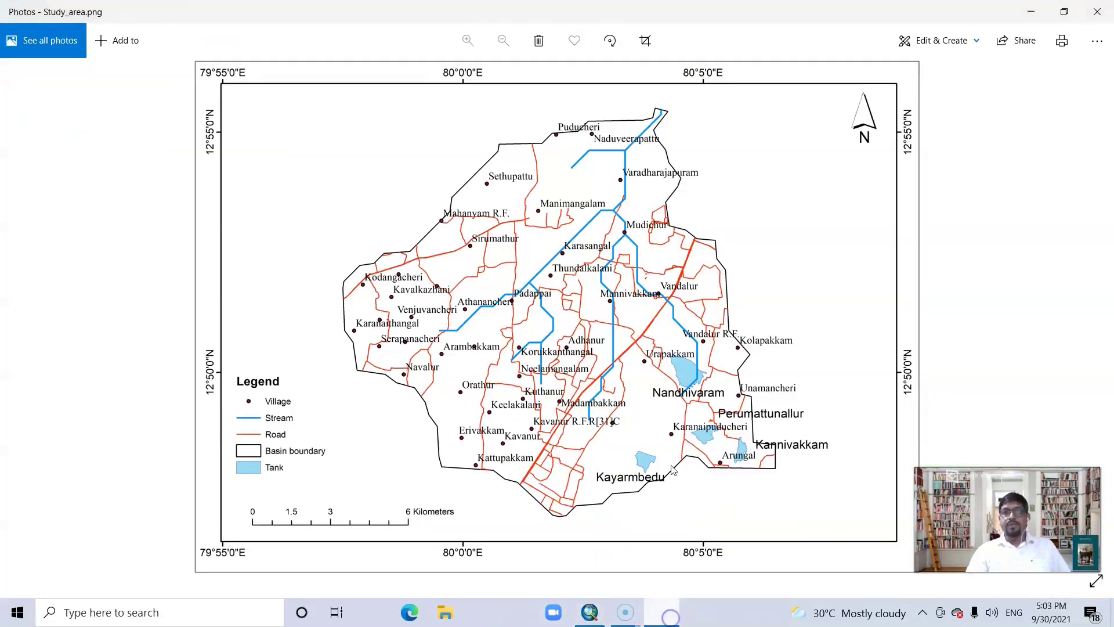
left_click(586, 610)
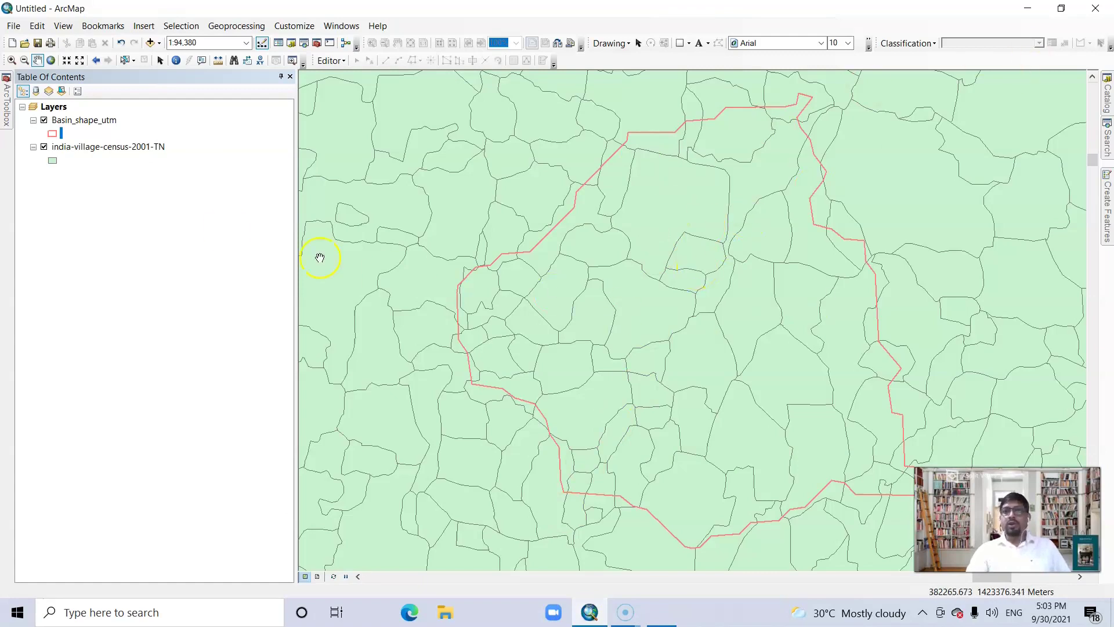
- Open Data Management Tools > Features > Feature To Point with india-village-census-2001-TN as input features
left_click(6, 116)
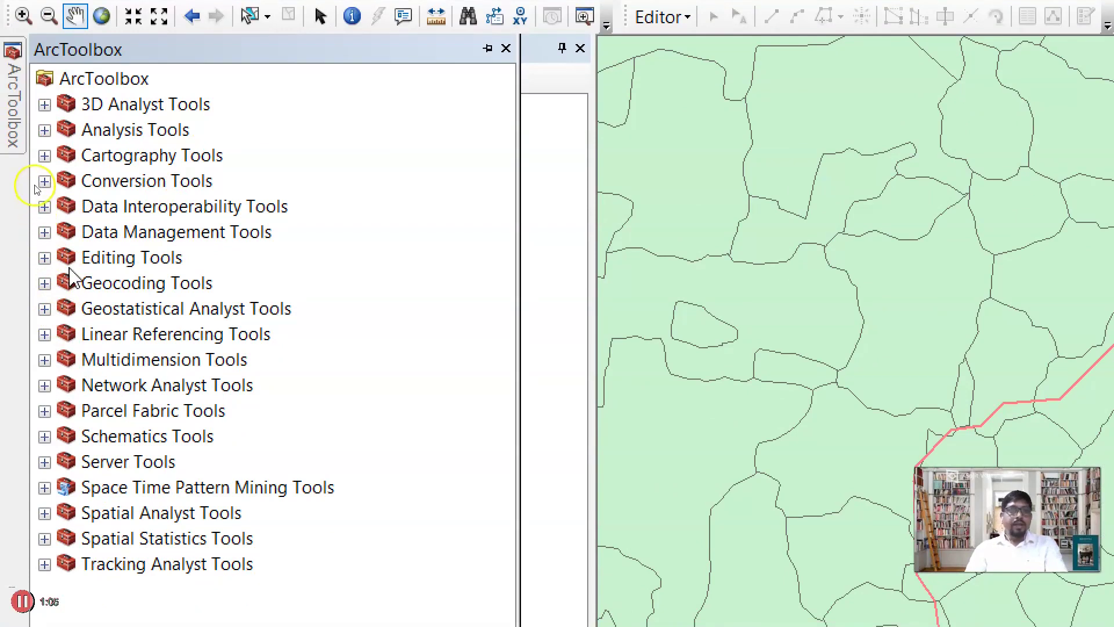
left_click(45, 232)
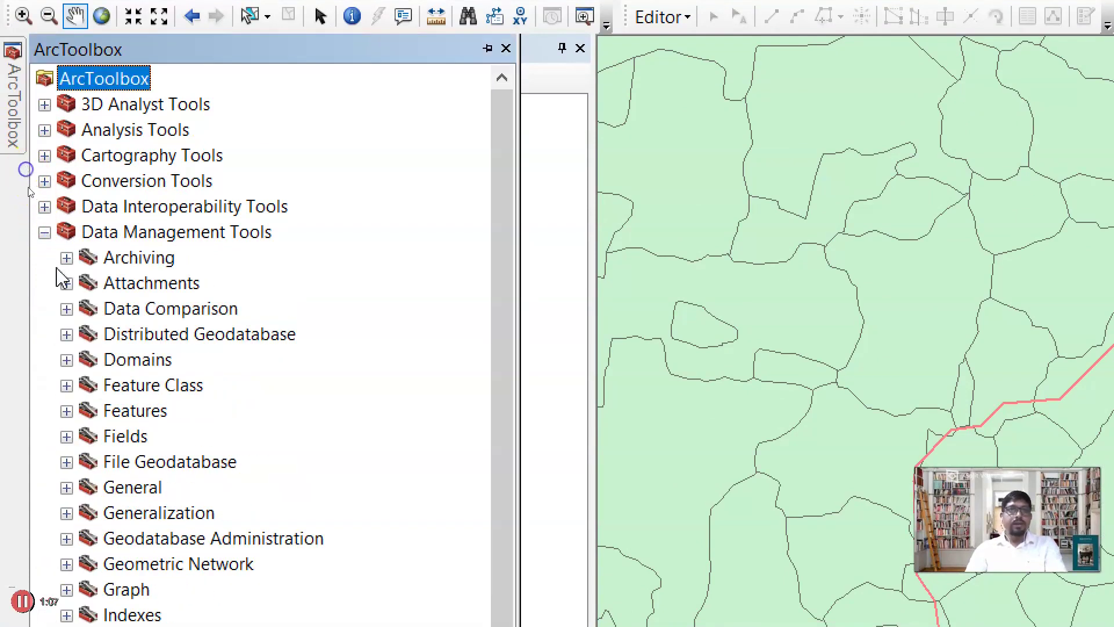
left_click(67, 410)
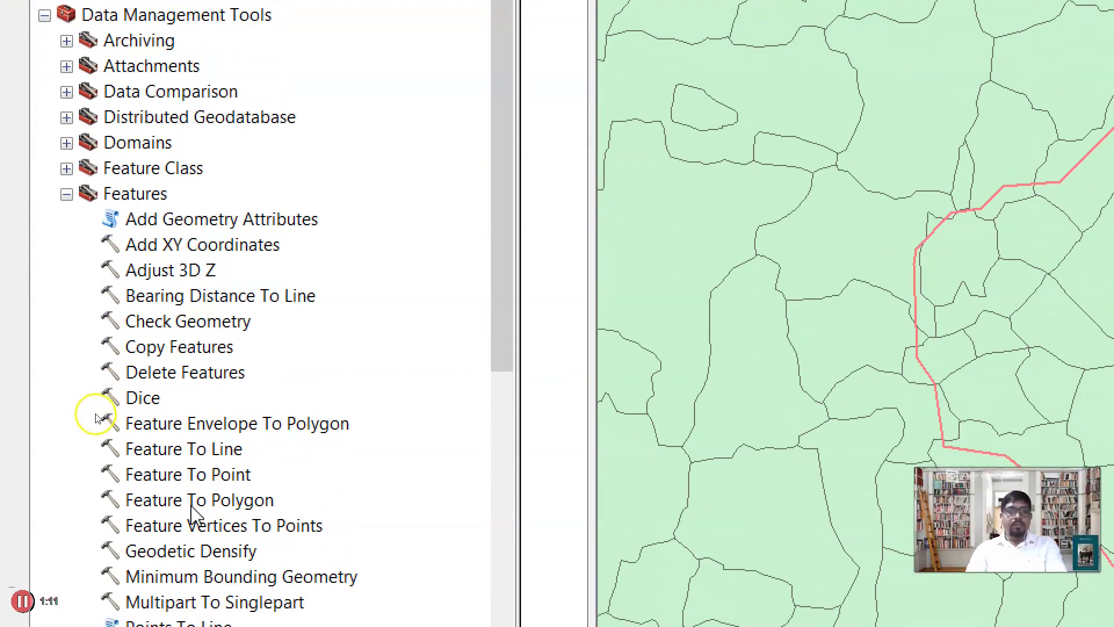
double_click(191, 477)
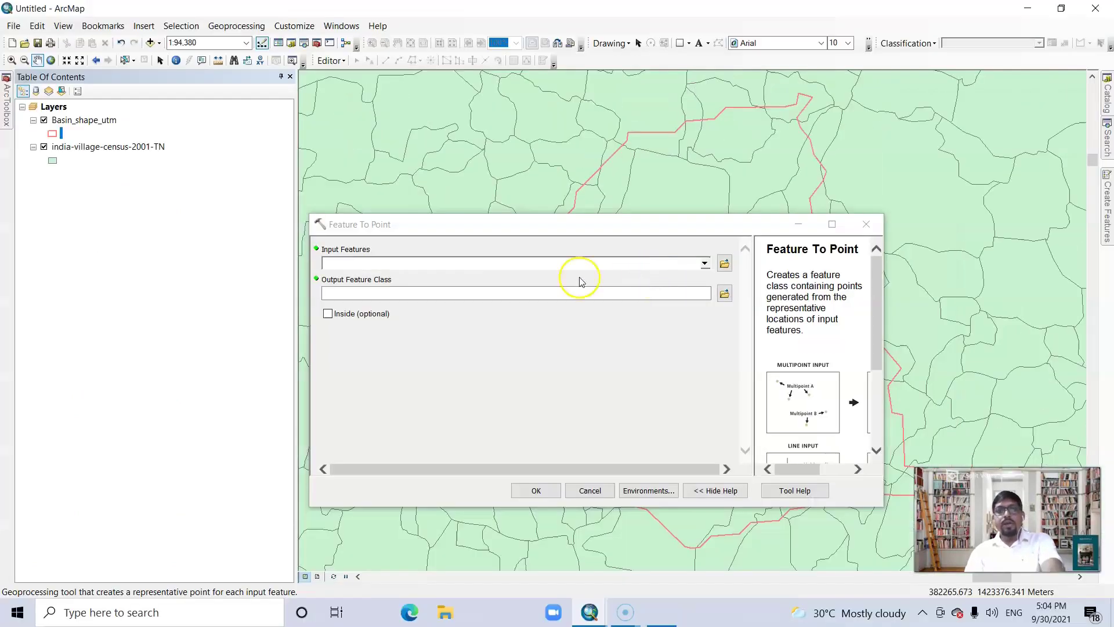
left_click_drag(78, 149, 359, 241)
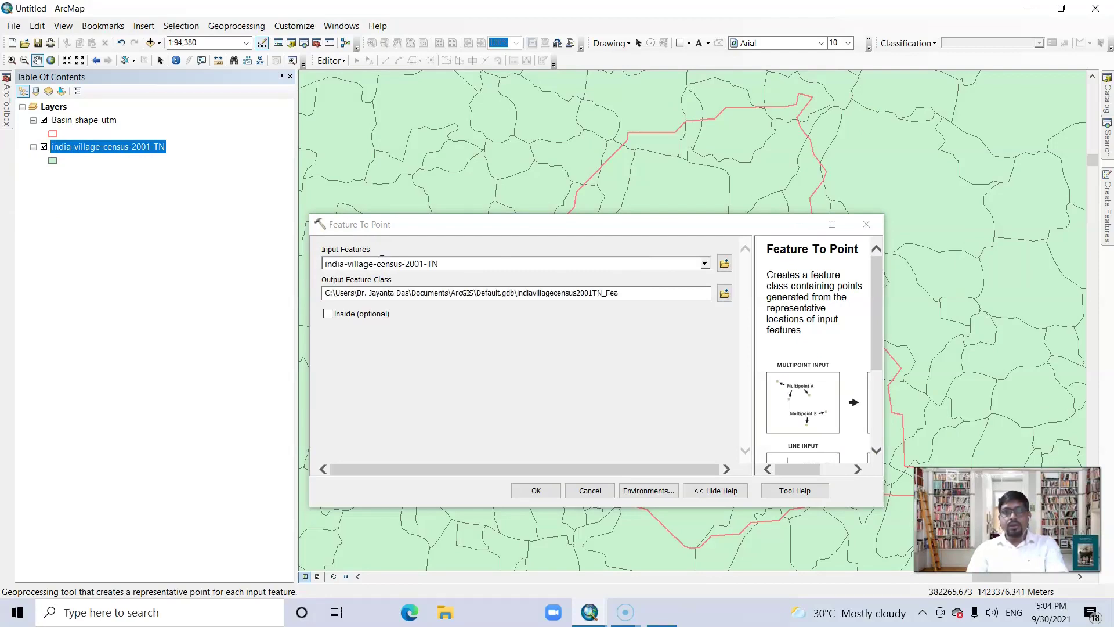
- Create a new 30_09_2021 folder inside Youtube as the output location
left_click(724, 293)
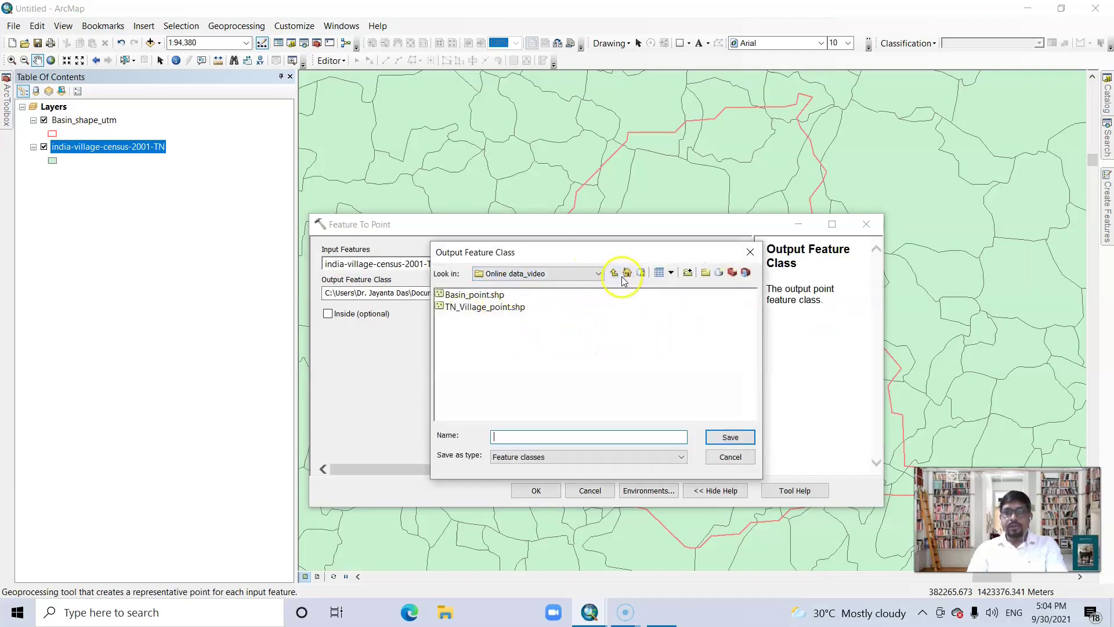
left_click(597, 273)
scroll(515, 335, "up", 3)
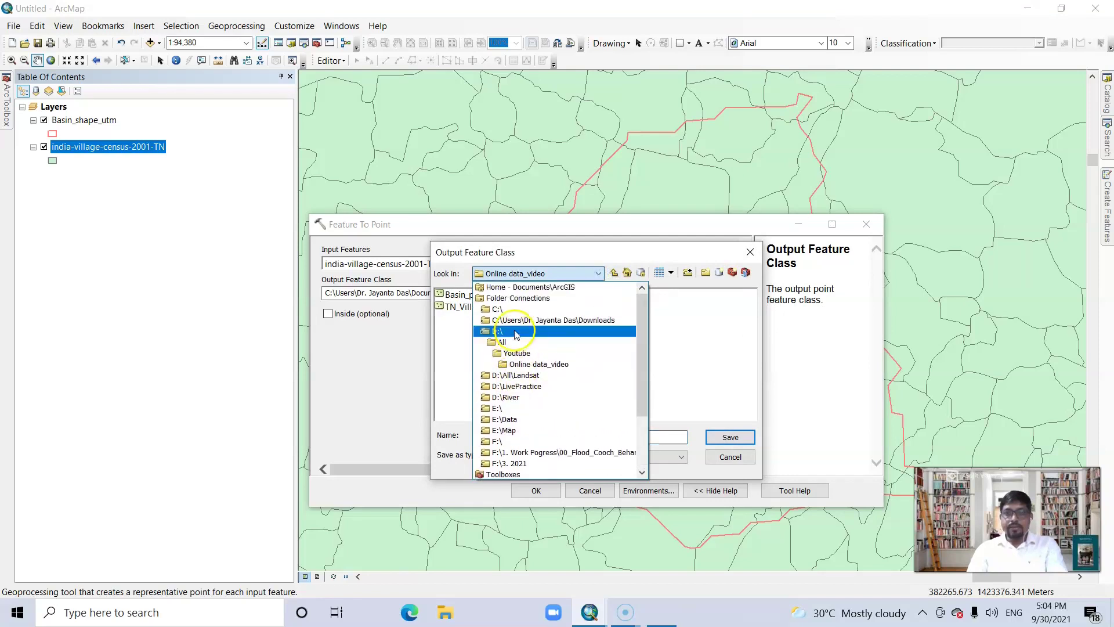
scroll(518, 342, "down", 1)
left_click(520, 345)
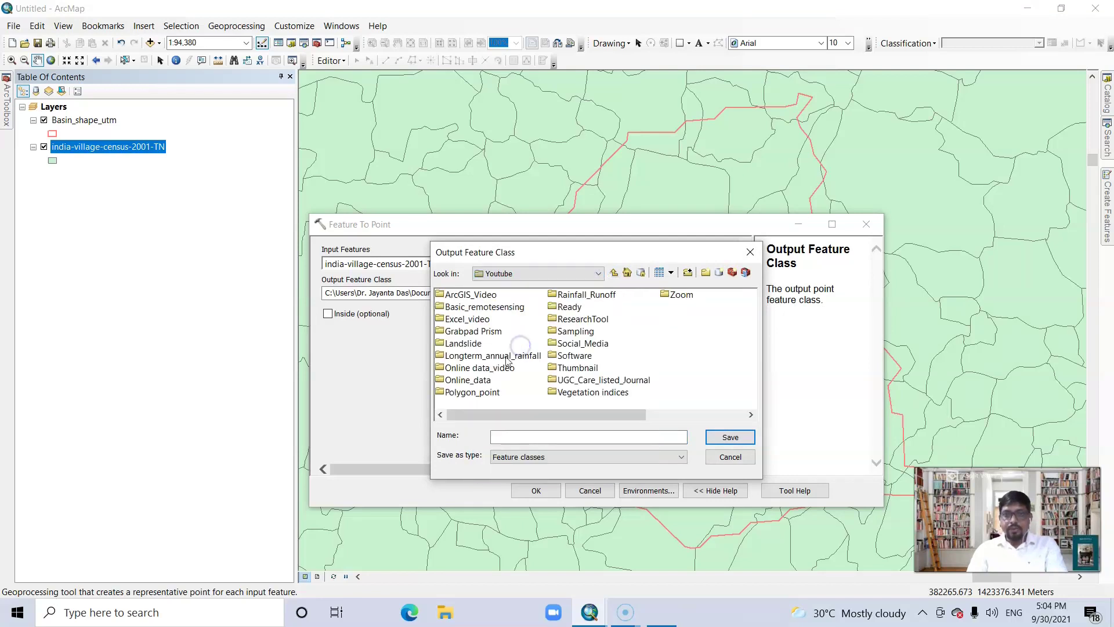
left_click(705, 272)
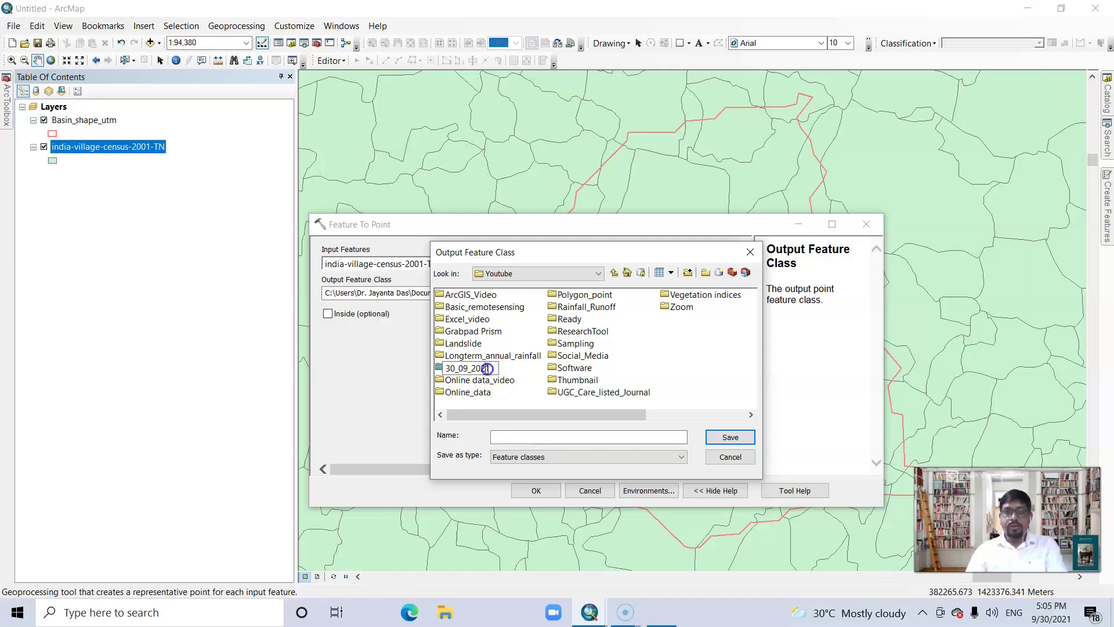
left_click(505, 372)
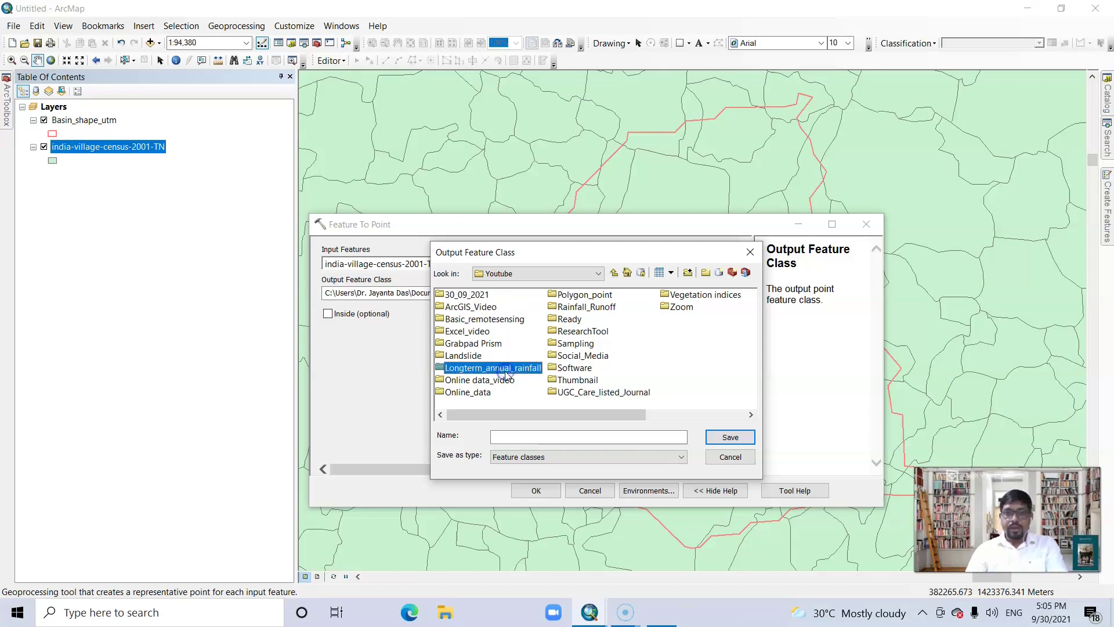
double_click(480, 296)
- Save the output as Point_TN.shp in that folder and run the conversion
left_click(506, 437)
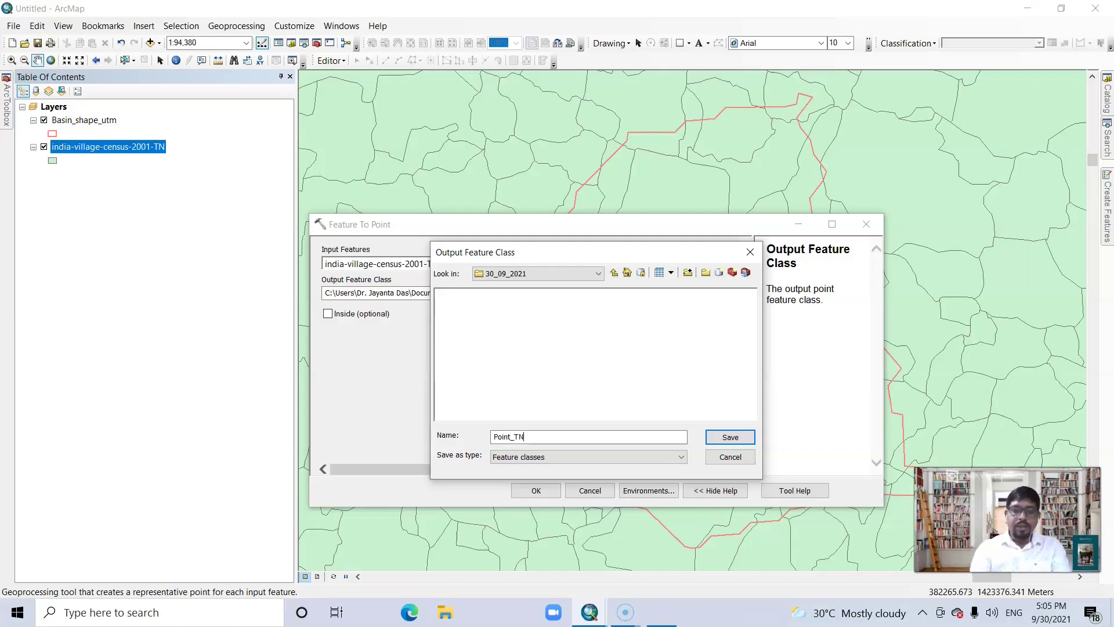
left_click(729, 438)
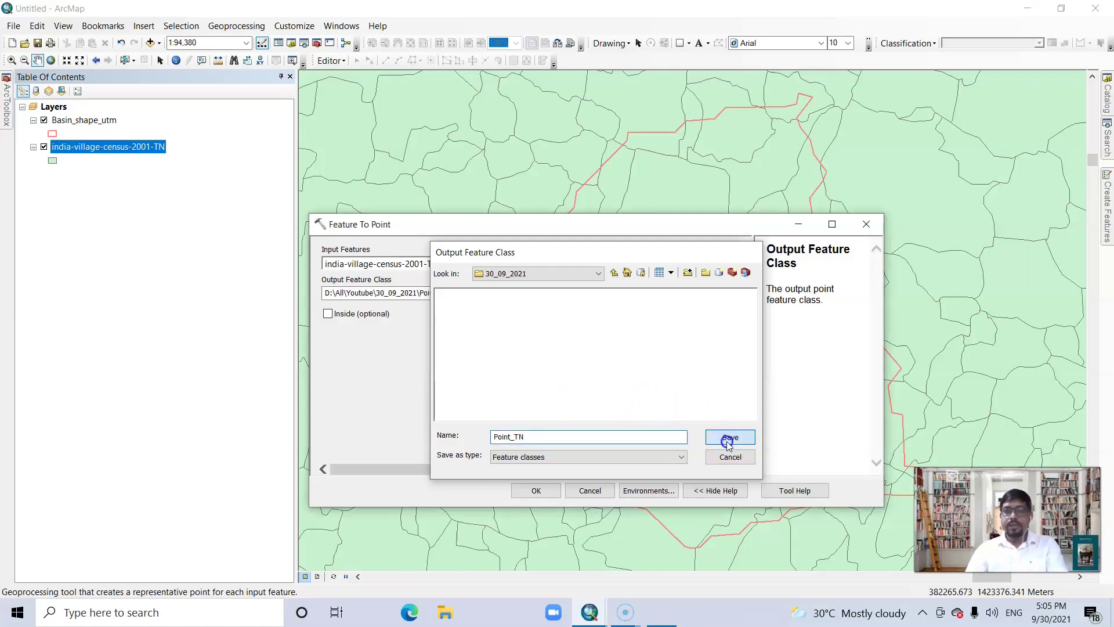
left_click(536, 490)
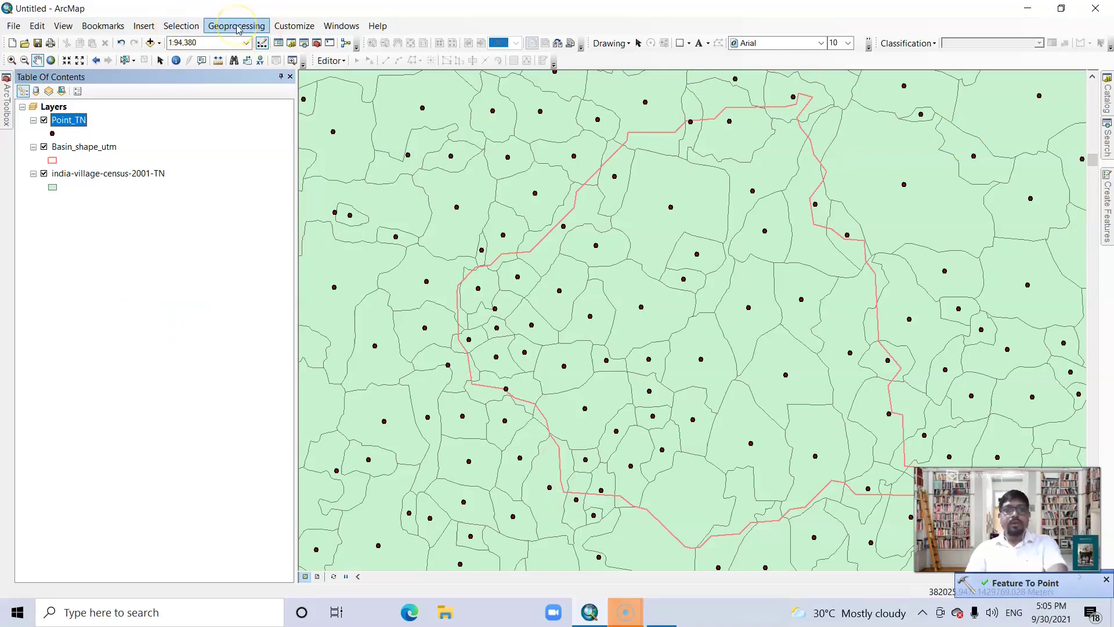
- Clip Point_TN by Basin_shape_utm into a new Point_Basin.shp output
left_click(239, 55)
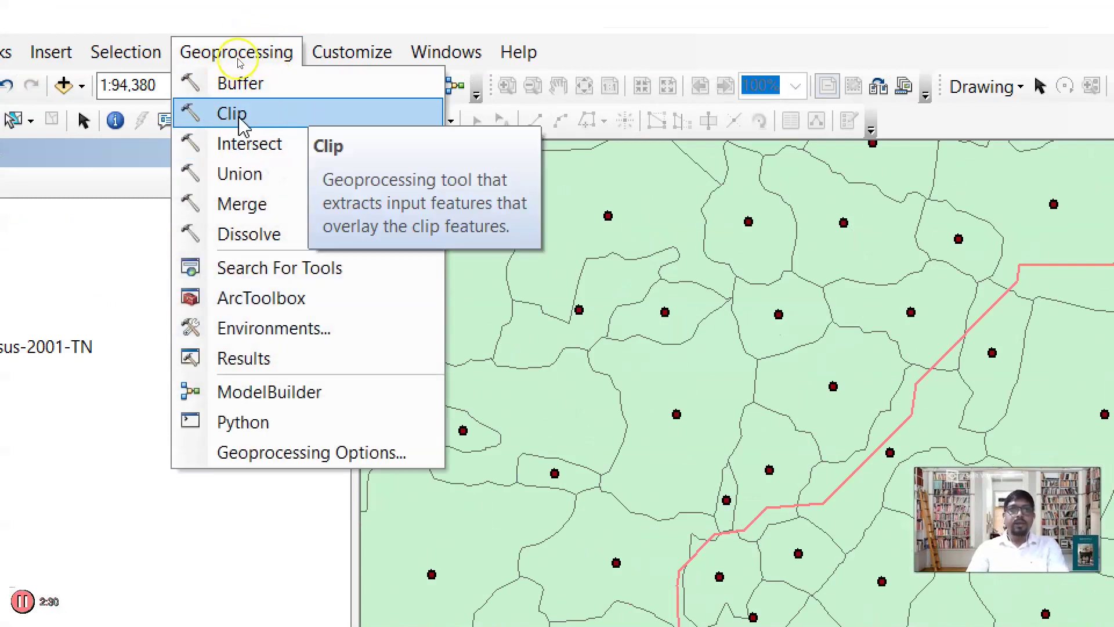
left_click(240, 117)
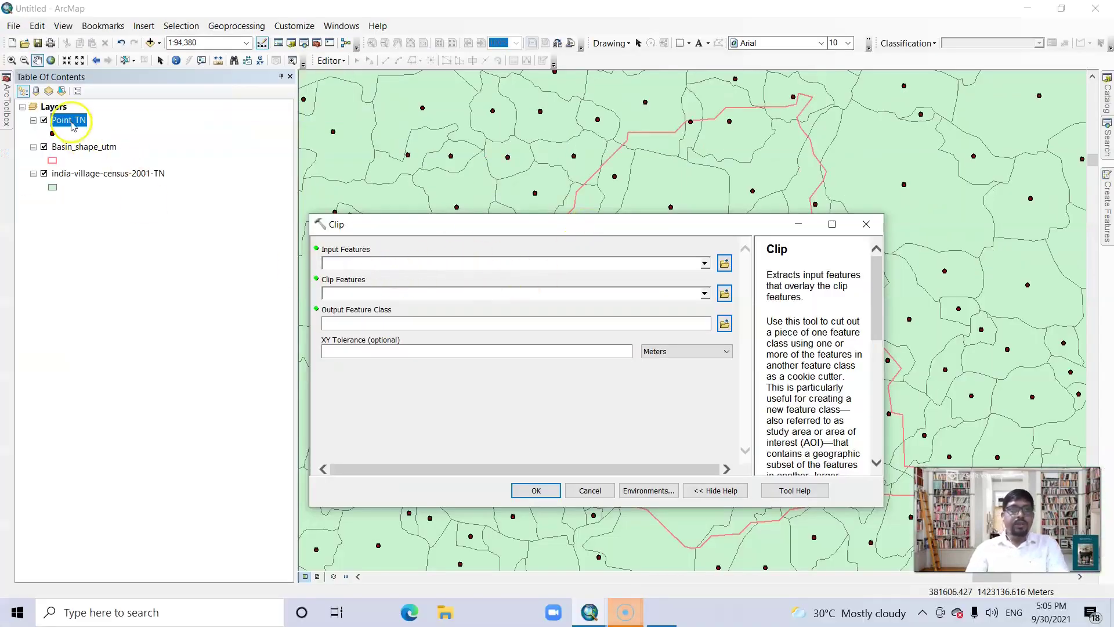
left_click_drag(67, 120, 391, 259)
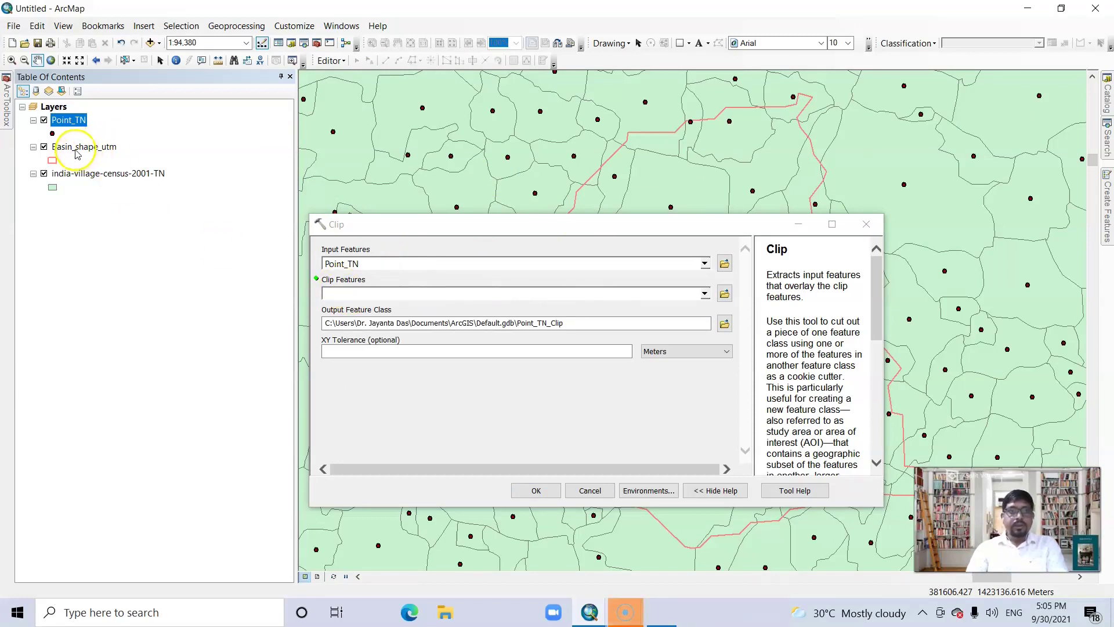
left_click_drag(76, 153, 369, 293)
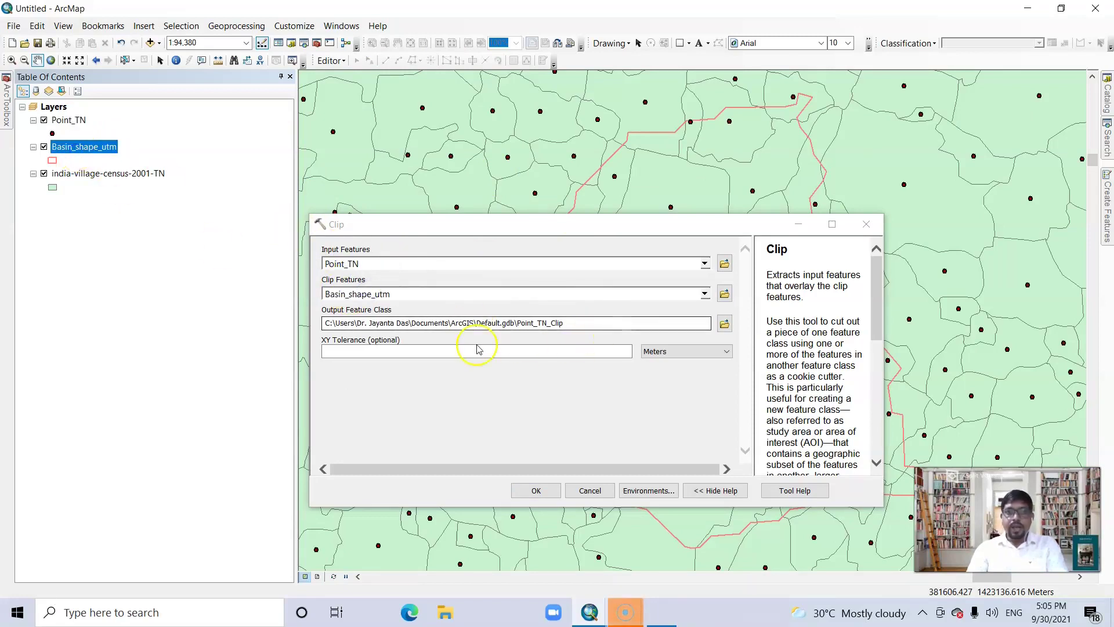
left_click(724, 323)
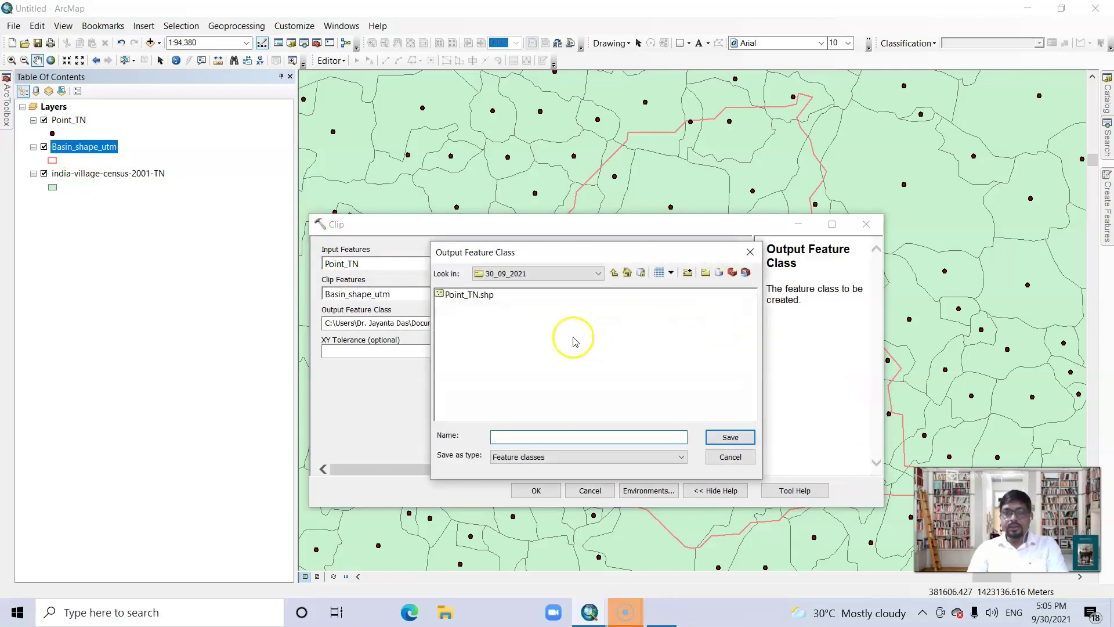
left_click(470, 295)
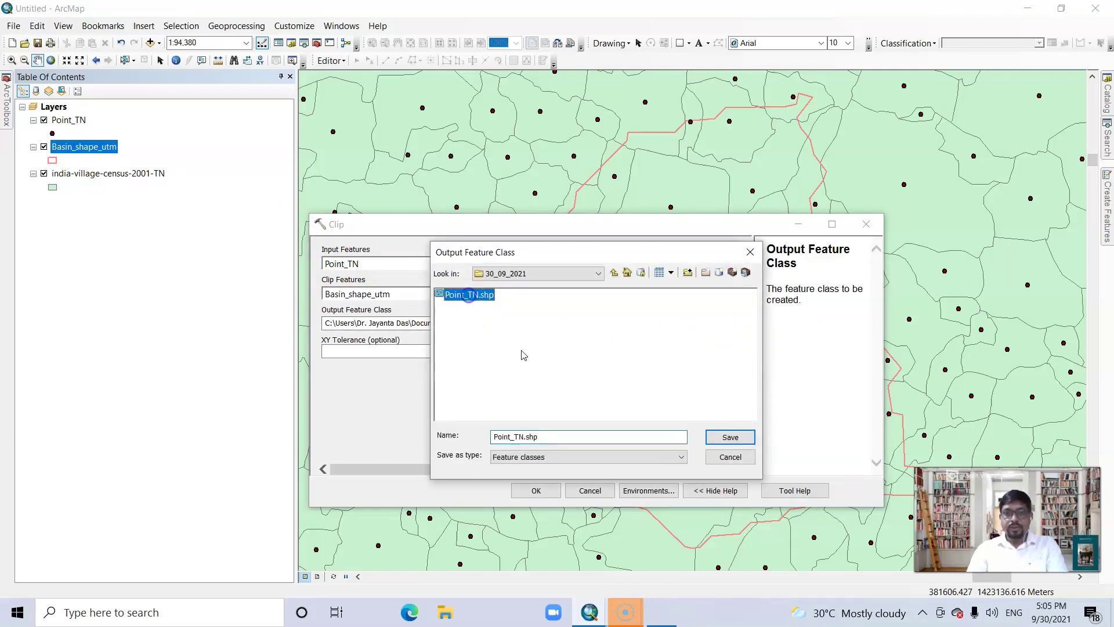
left_click(525, 436)
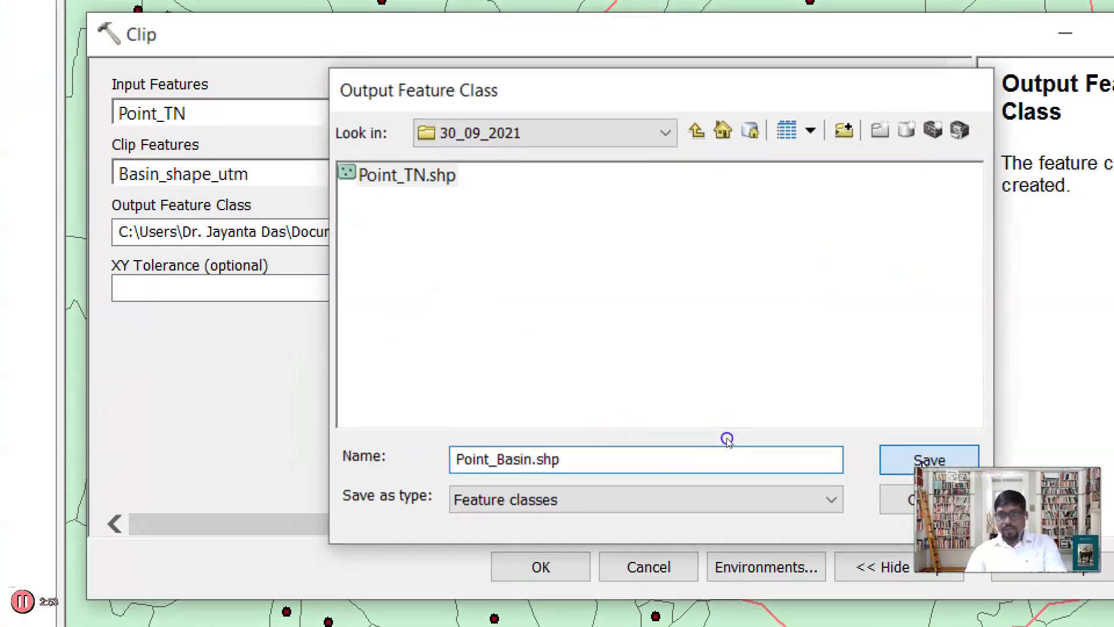
key("Return")
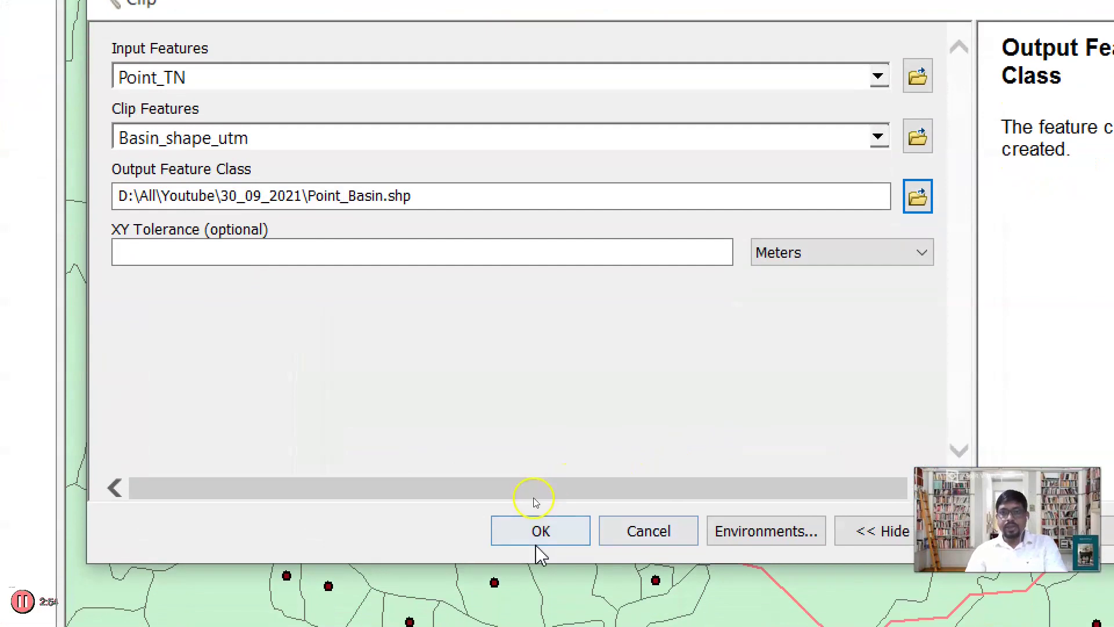
left_click(527, 570)
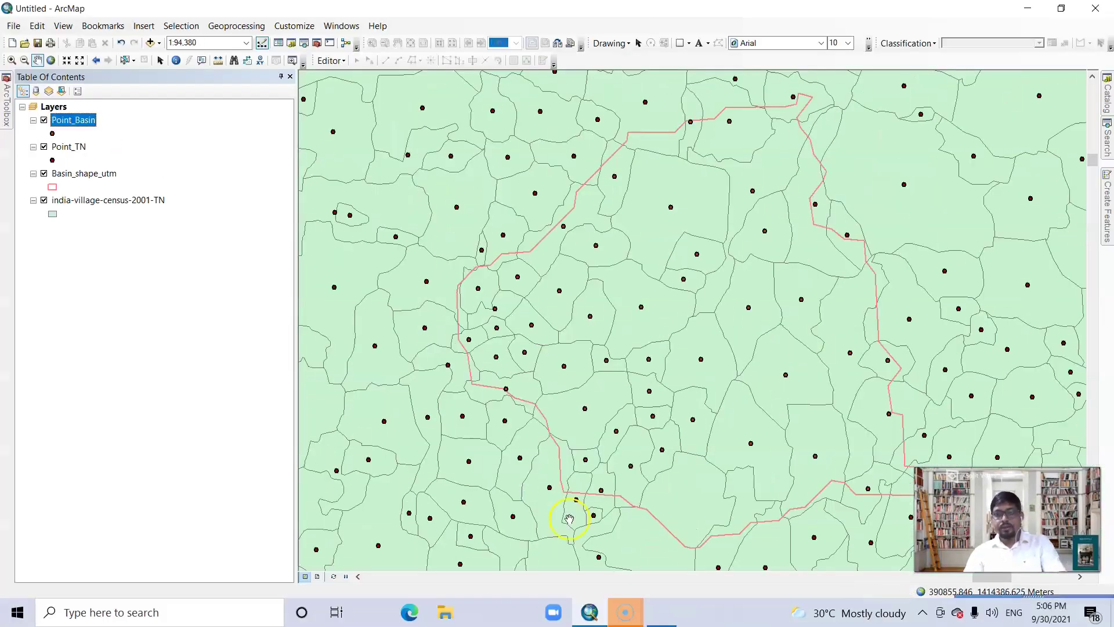
- Hide Point_TN and the village polygons, then open Point_Basin's layer properties
left_click(43, 146)
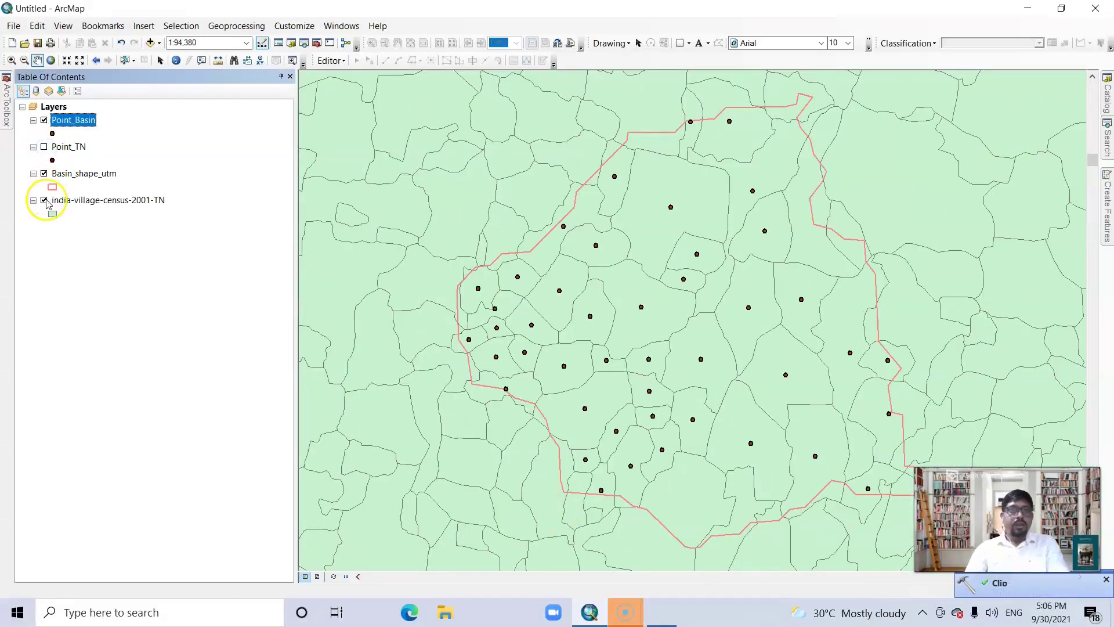
left_click(44, 200)
left_click(78, 123)
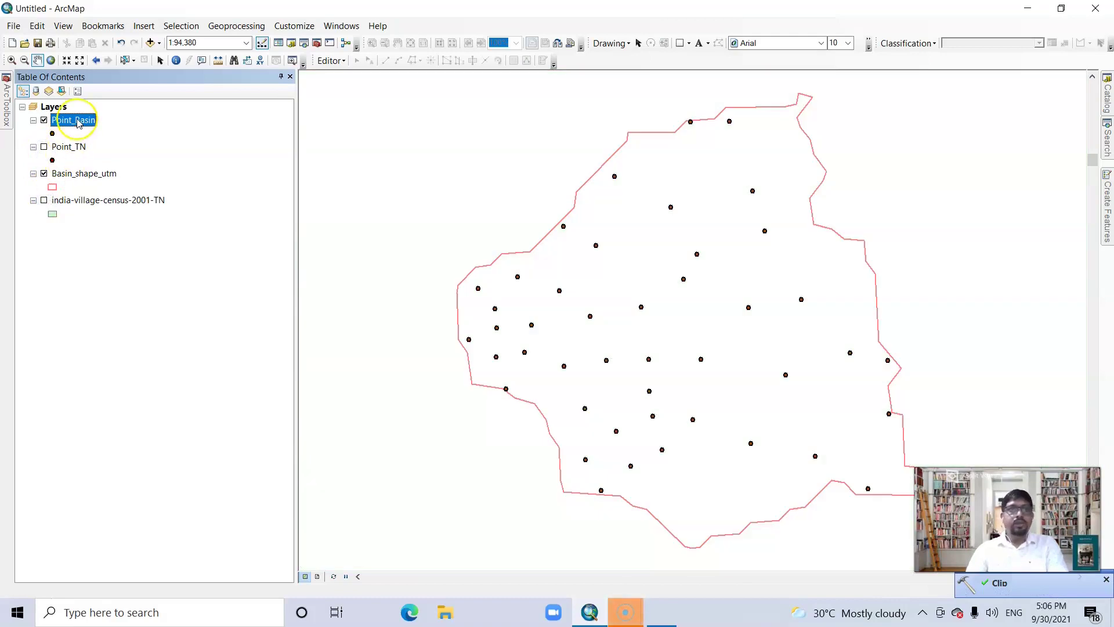
right_click(78, 122)
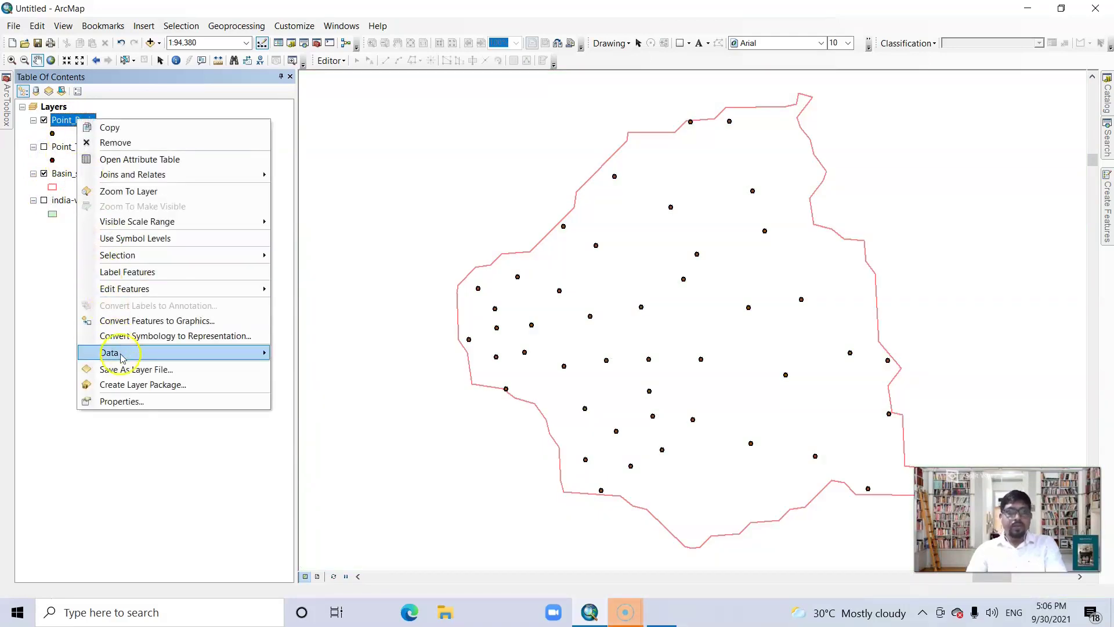
left_click(123, 400)
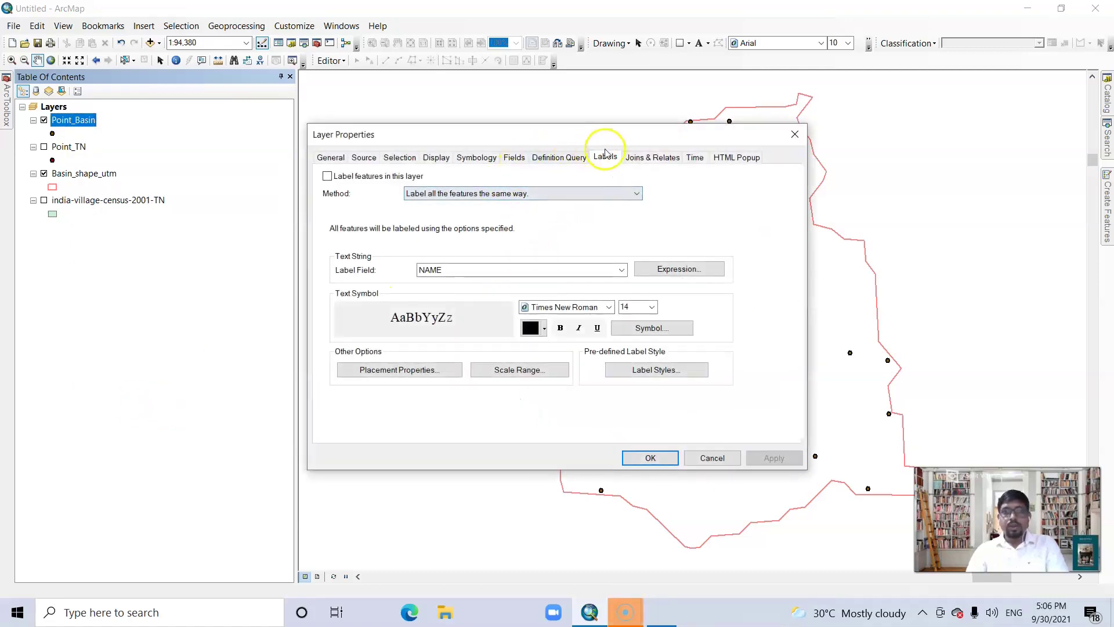
- Enable Point_Basin labels using the NAME field at text size 12
left_click(326, 177)
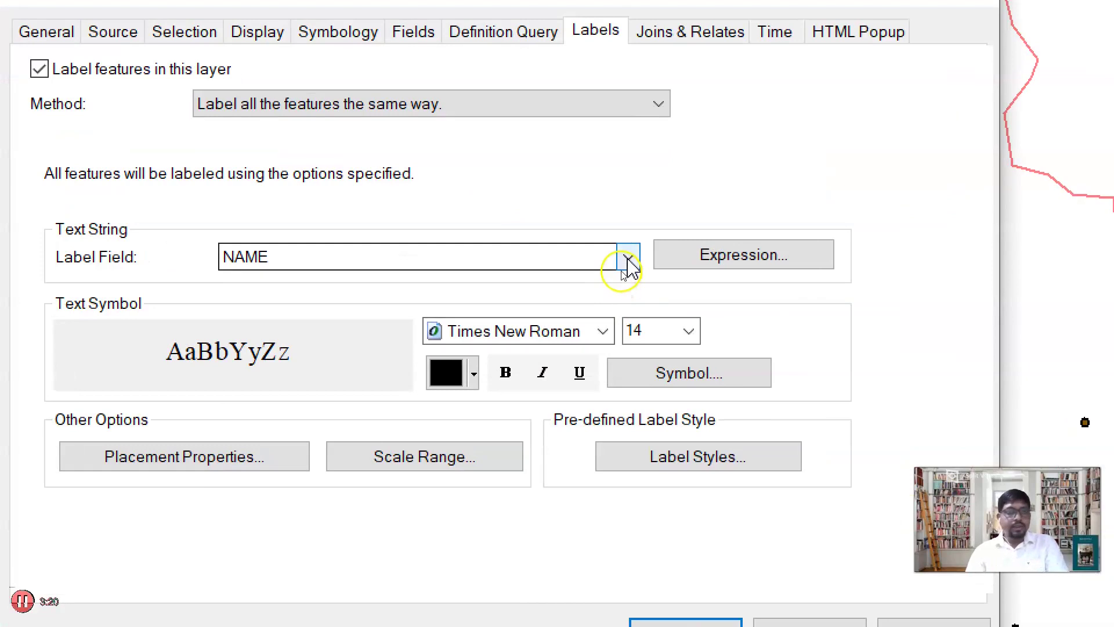
left_click(628, 258)
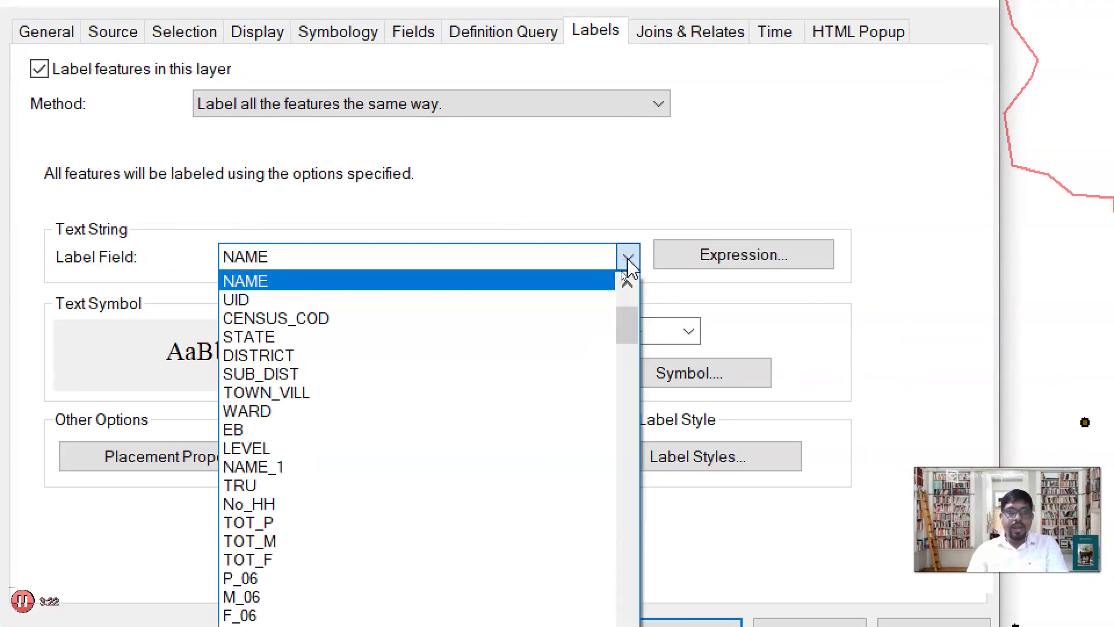
left_click(628, 260)
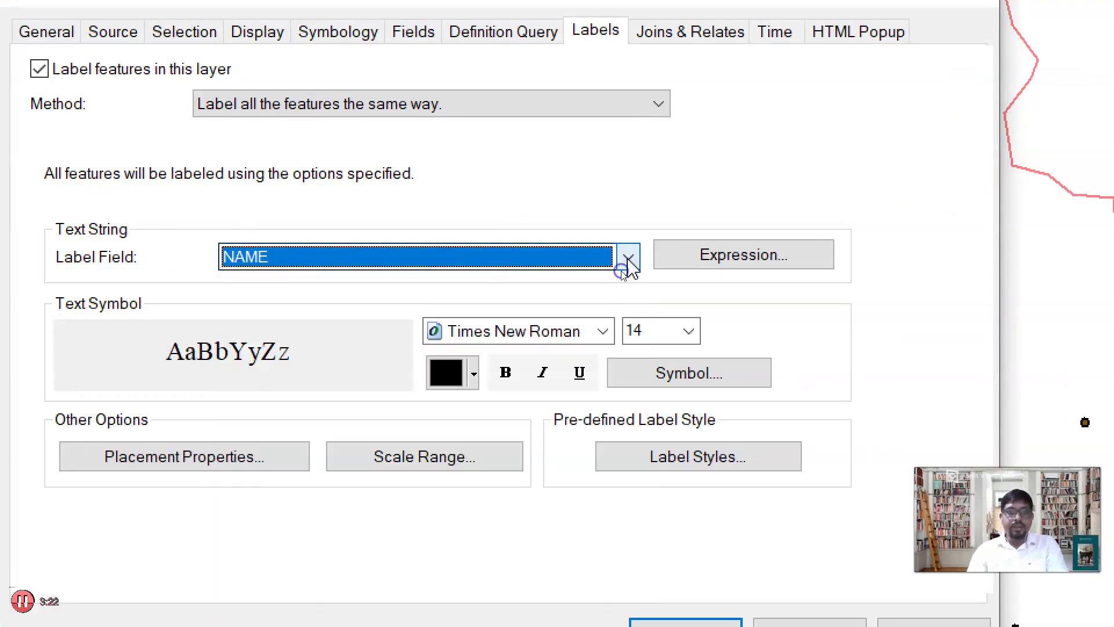
left_click(694, 340)
scroll(660, 412, "up", 2)
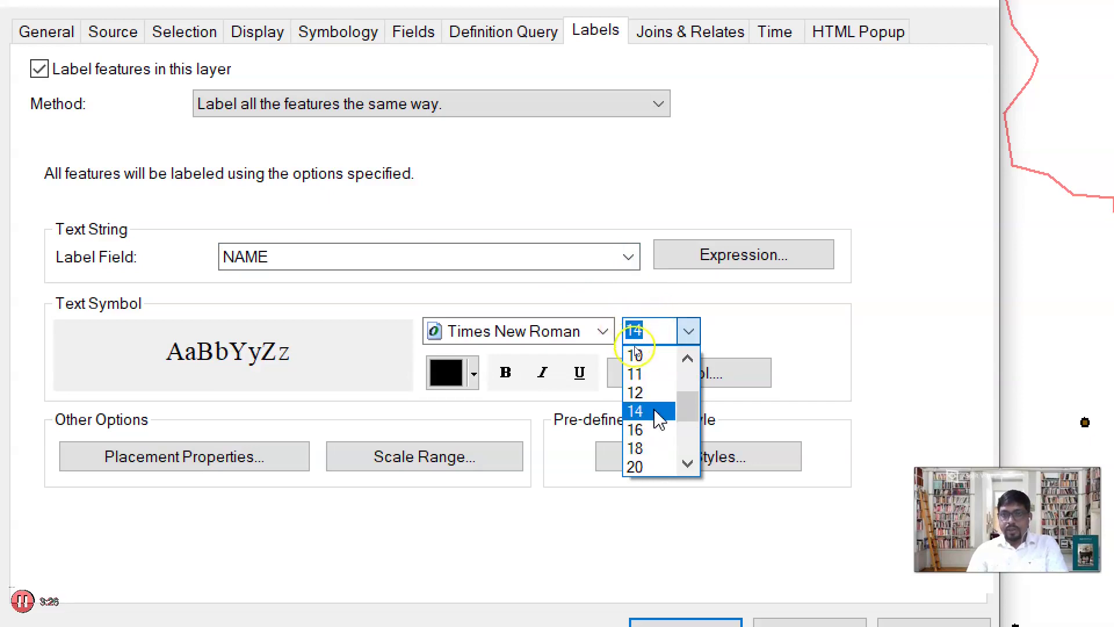
left_click(644, 393)
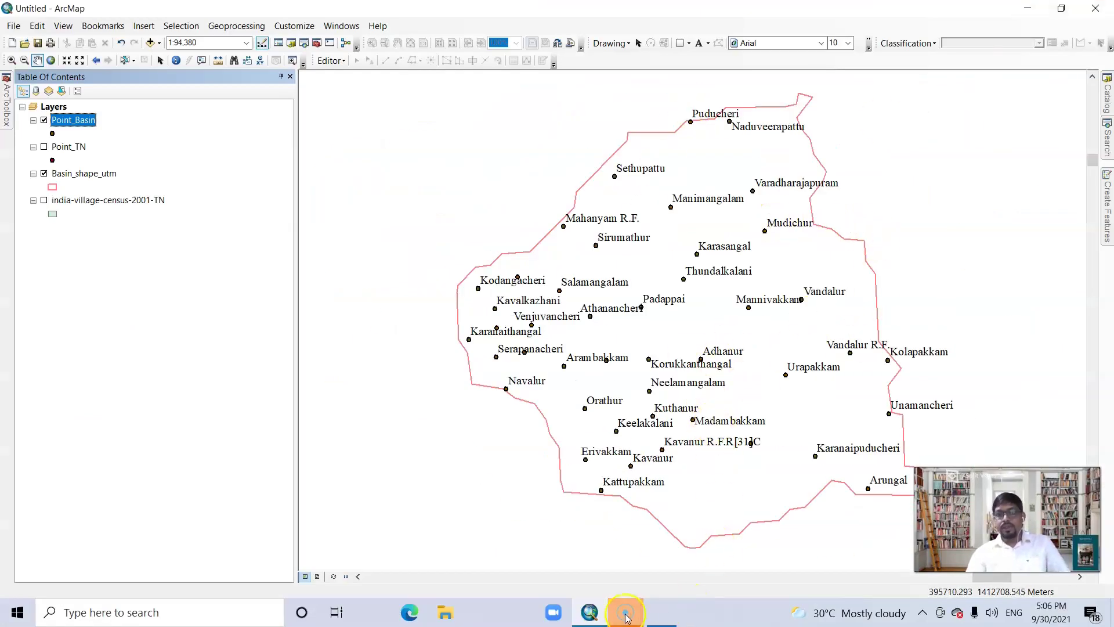
left_click(657, 623)
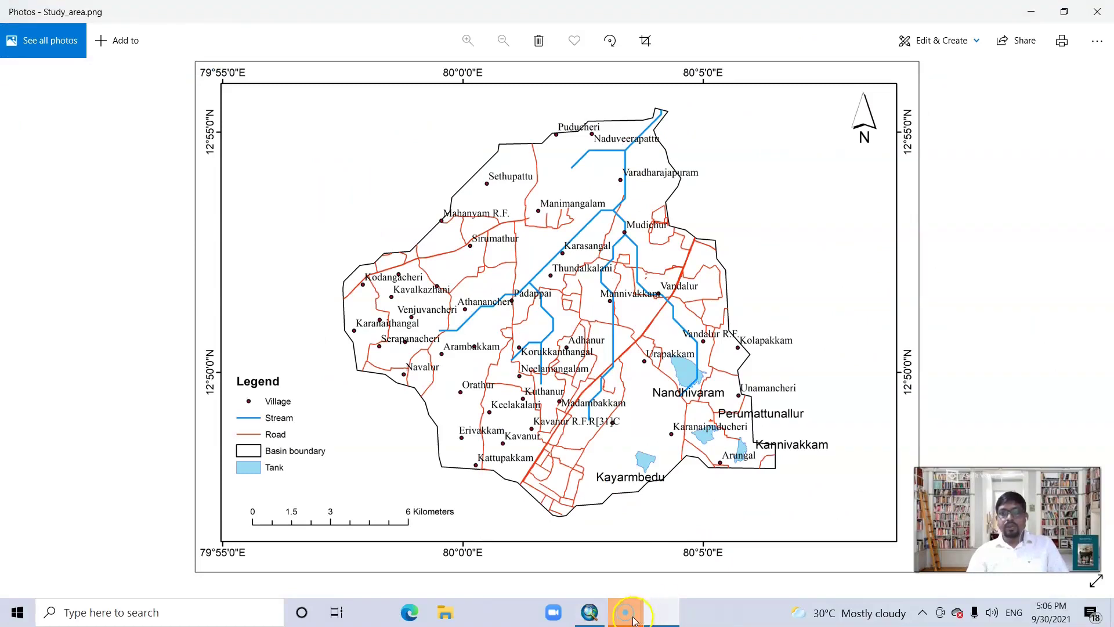
left_click(595, 618)
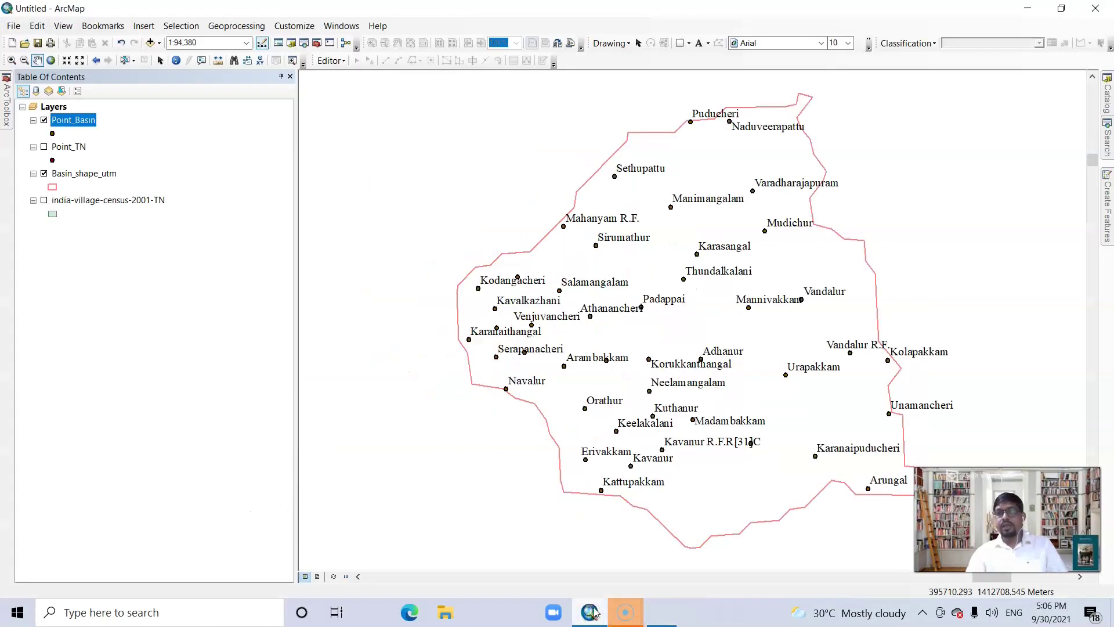